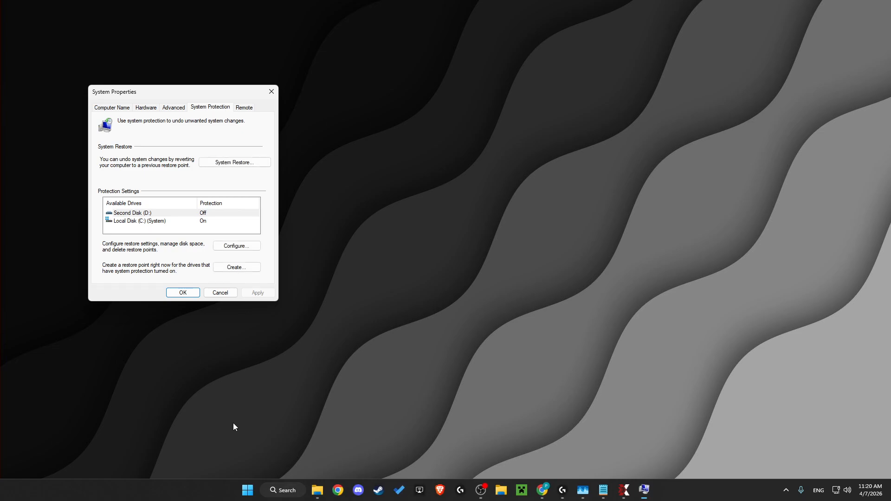
# - Create a system restore point described as "minecraft" and dismiss the completion message
pyautogui.click(250, 270)
pyautogui.write('minecraft')
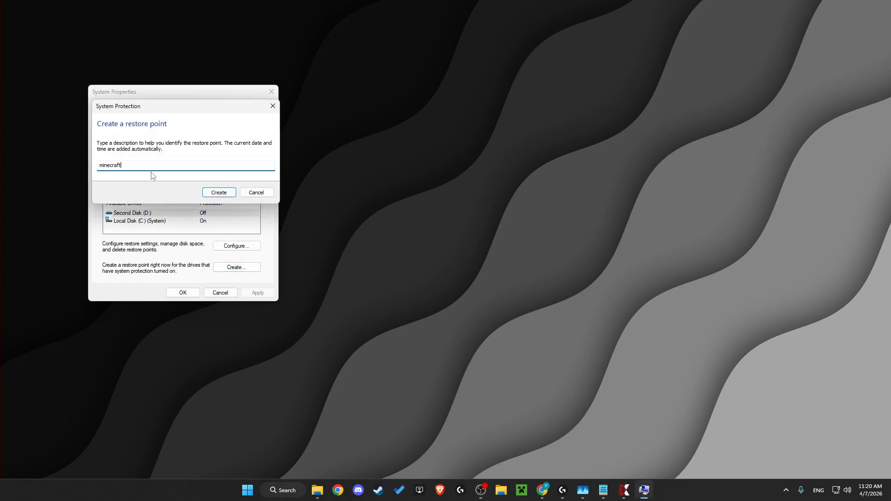
pyautogui.click(216, 192)
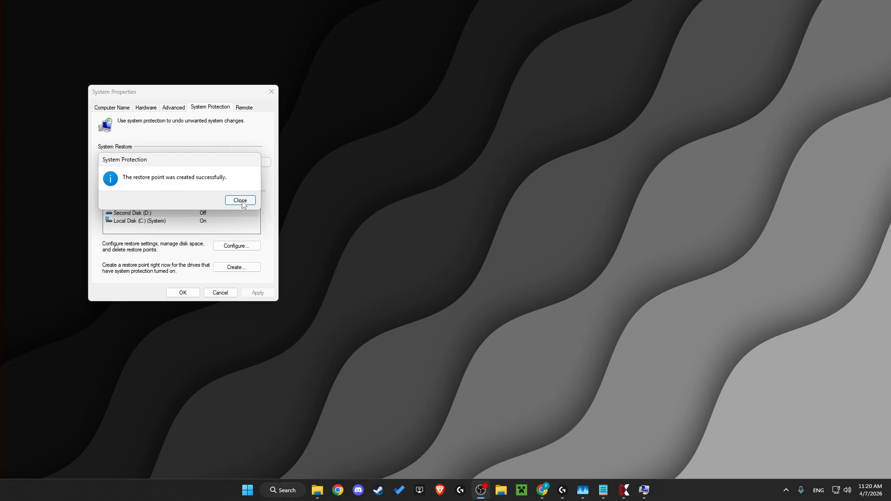
pyautogui.click(239, 201)
# - Look up the "minecraft" entry among System Restore's restore points, then leave without restoring and close System Properties
pyautogui.click(234, 164)
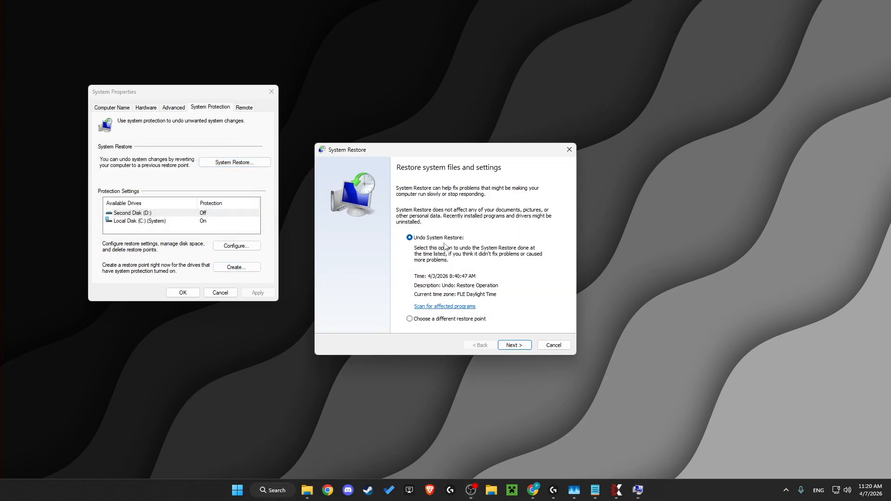
pyautogui.click(409, 319)
pyautogui.click(508, 346)
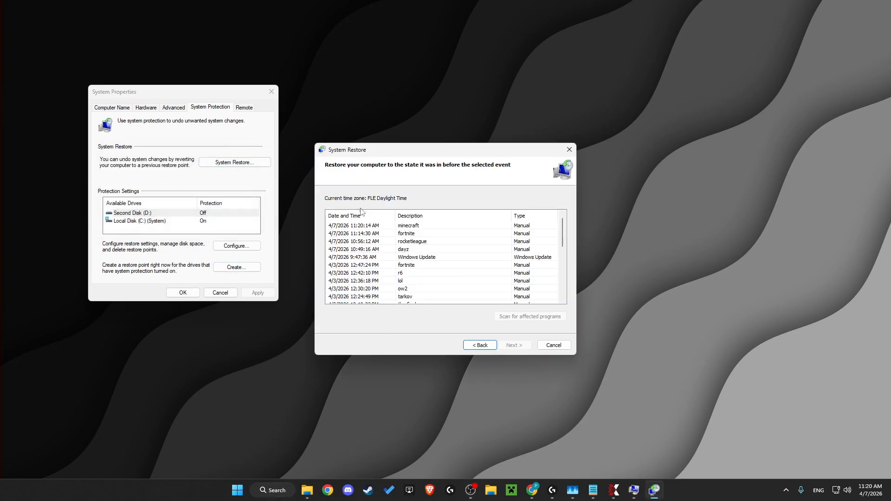
pyautogui.click(358, 226)
pyautogui.click(553, 345)
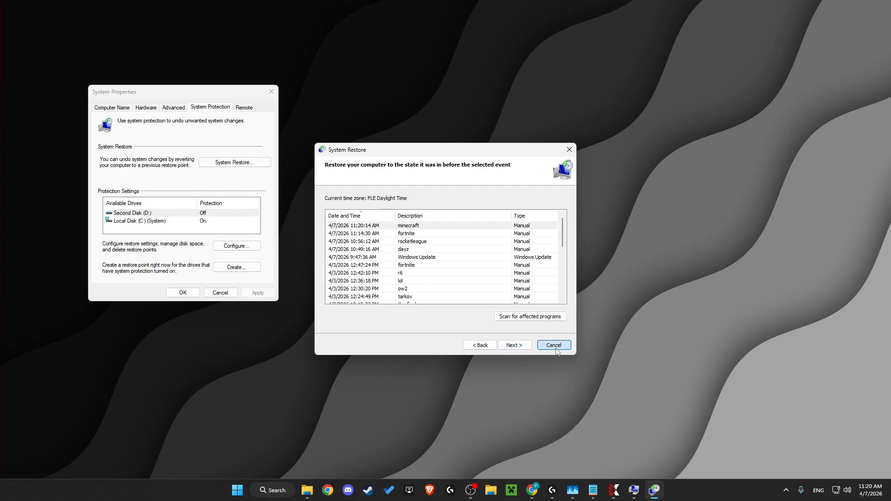
pyautogui.click(272, 91)
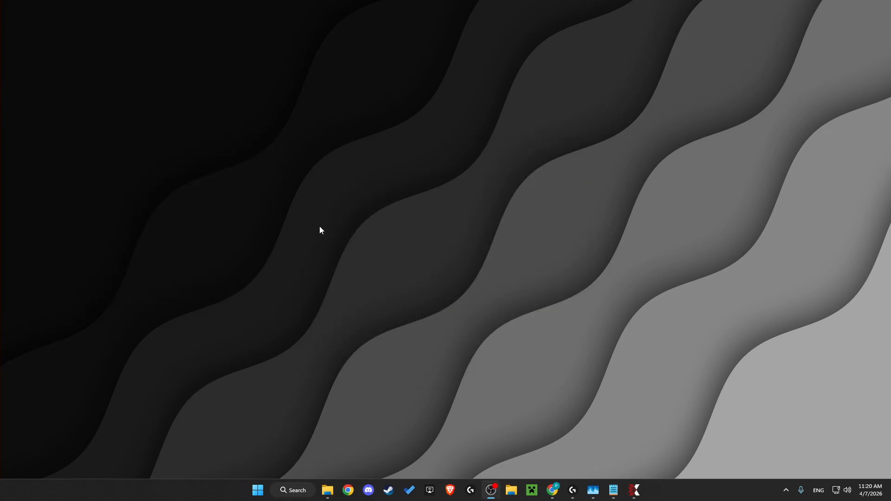
# - Open the list of network connections and examine the Ethernet and Bluetooth Network Connection adapters
pyautogui.click(287, 496)
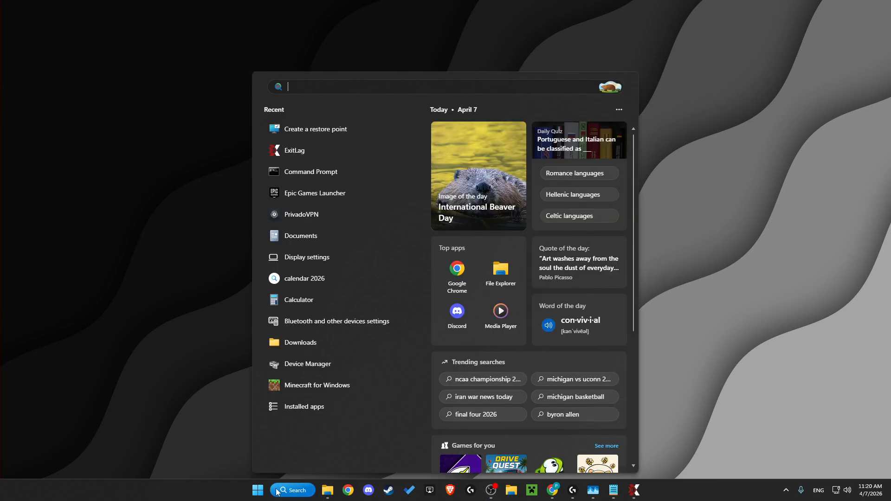
pyautogui.write('view')
pyautogui.press('Return')
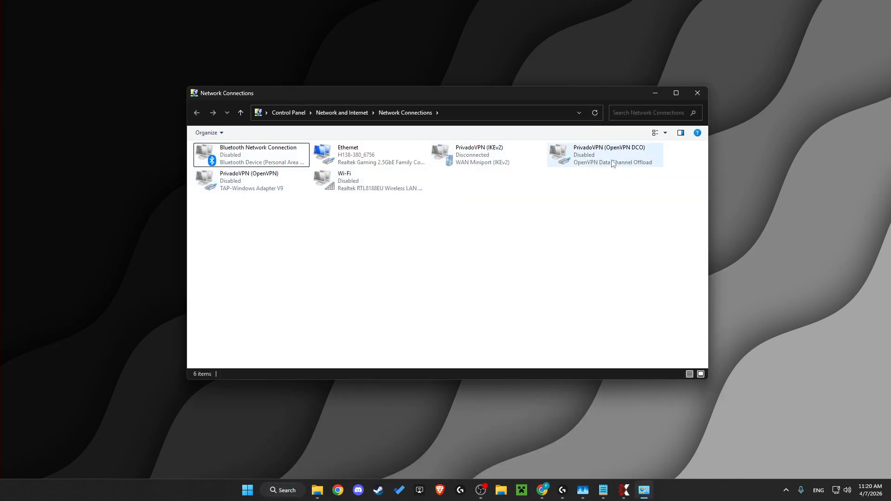
pyautogui.click(349, 161)
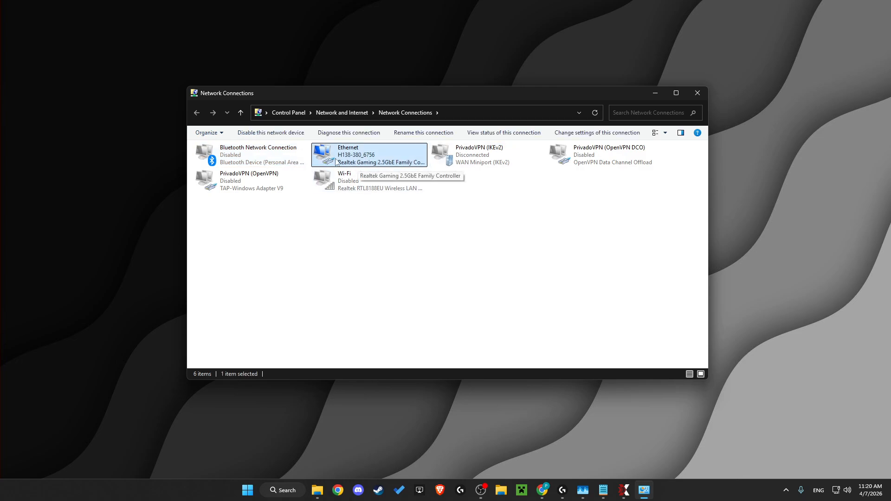
pyautogui.rightClick(234, 160)
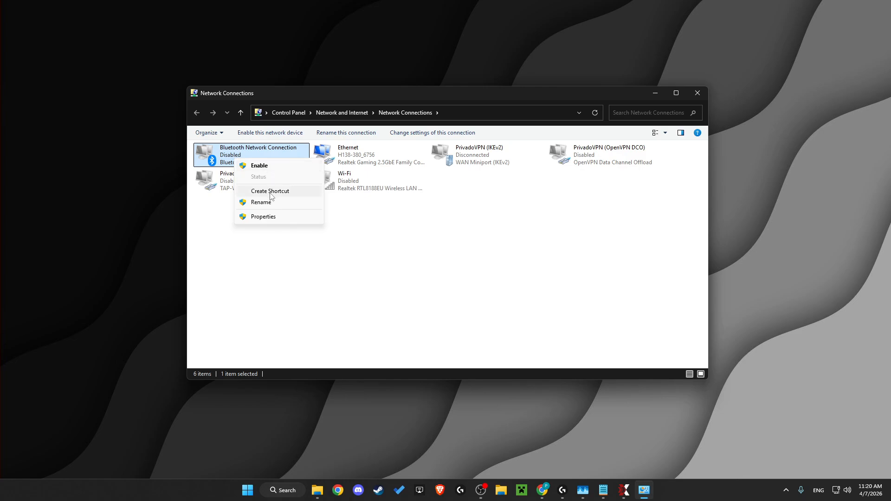
pyautogui.click(274, 282)
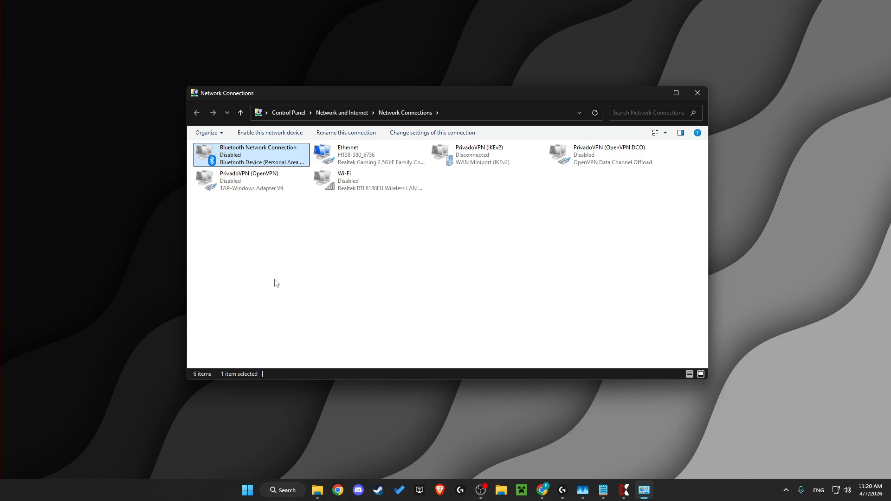
# - In the Ethernet connection's properties, keep only Client for Microsoft Networks and Internet Protocol Version 4 (TCP/IPv4) enabled and accept
pyautogui.rightClick(357, 158)
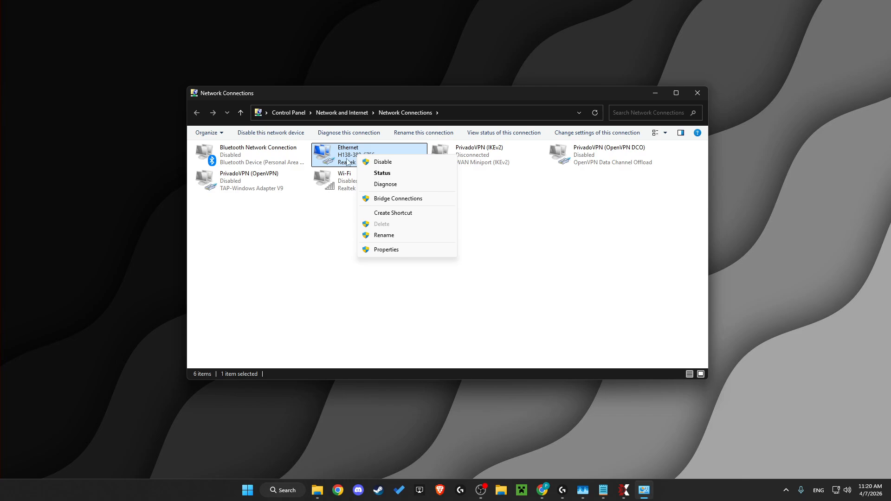
pyautogui.click(399, 254)
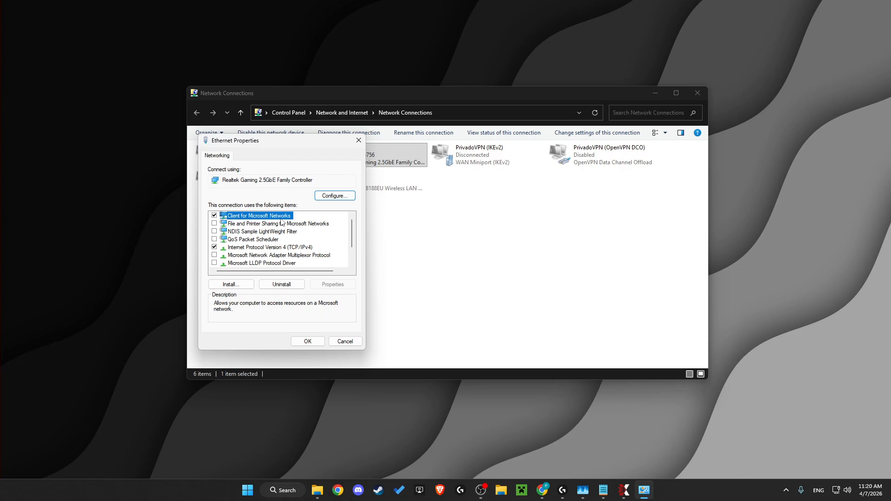
pyautogui.click(285, 249)
pyautogui.click(258, 218)
pyautogui.click(252, 249)
pyautogui.scroll(-1, 251, 257)
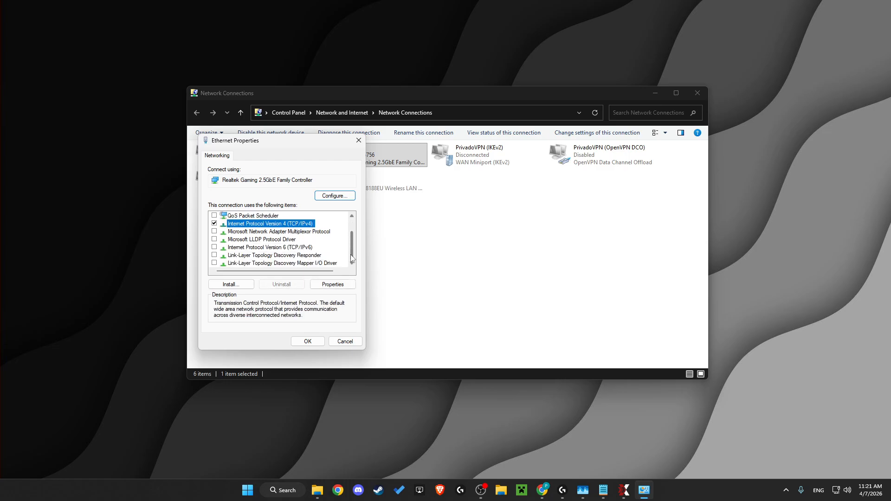
pyautogui.click(216, 258)
pyautogui.click(214, 263)
pyautogui.click(214, 263)
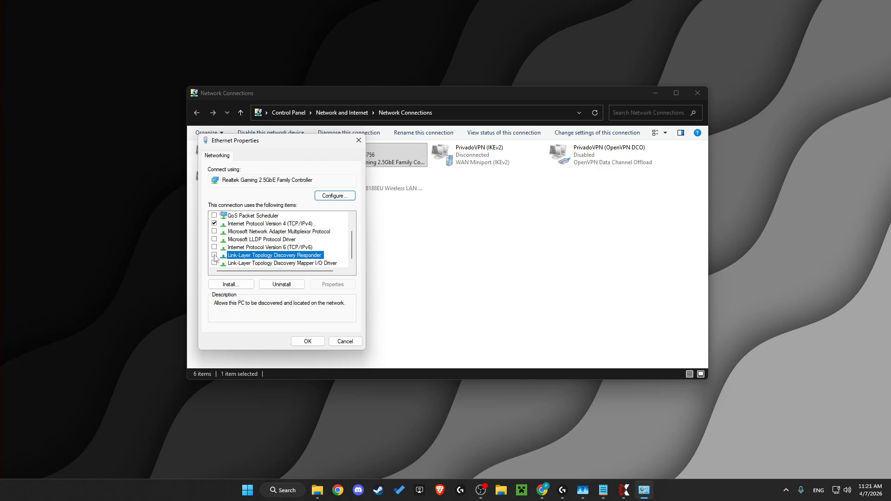
pyautogui.click(309, 343)
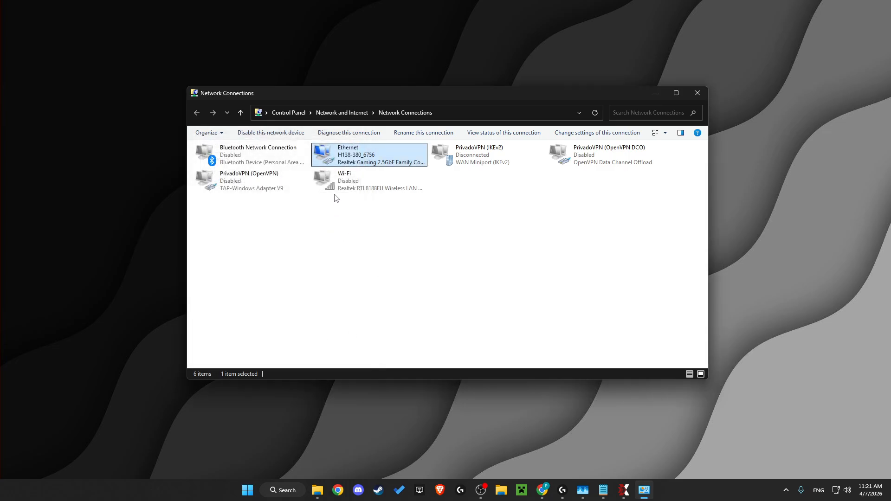
# - Open the device configuration of the Ethernet adapter and check its power management options
pyautogui.rightClick(336, 160)
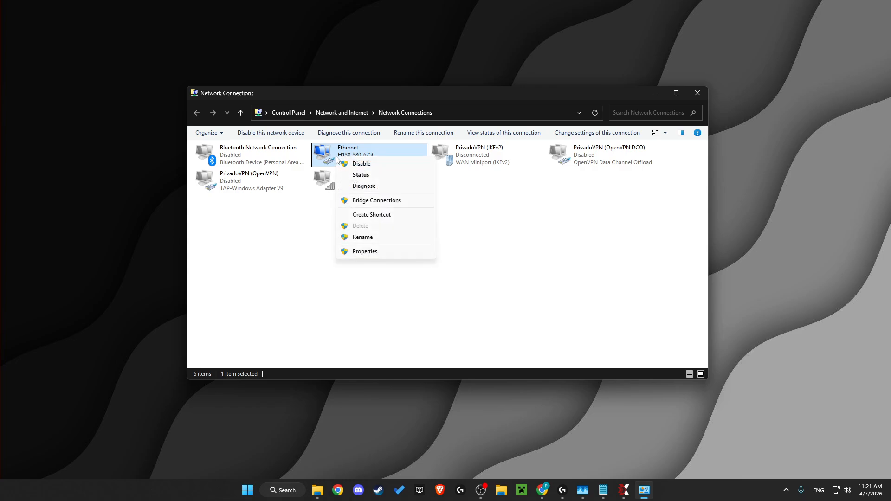
pyautogui.click(355, 252)
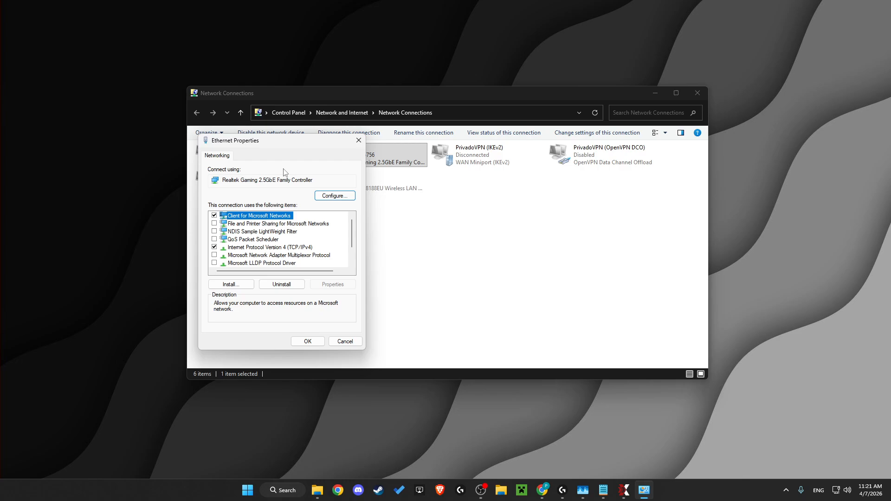
pyautogui.click(333, 196)
pyautogui.click(261, 133)
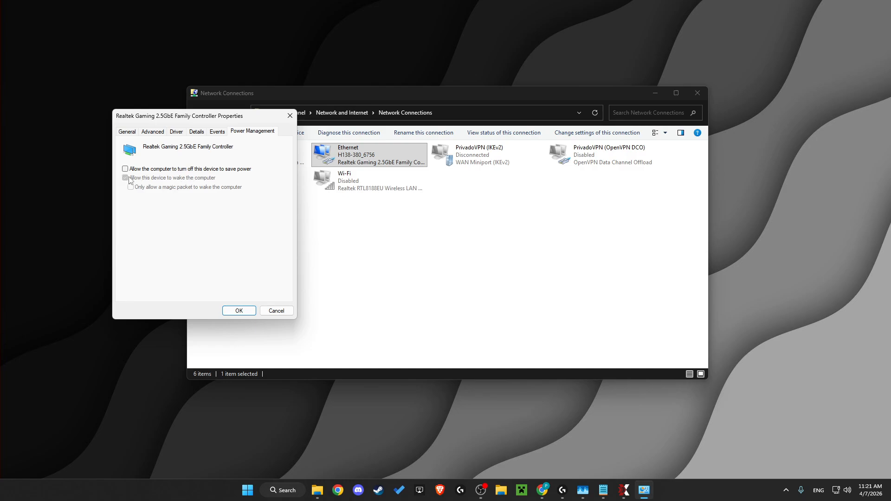
# - Review the Ethernet adapter's advanced properties from Advanced EEE through Large Send Offload v2 (IPv6)
pyautogui.click(153, 132)
pyautogui.moveTo(201, 118); pyautogui.dragTo(427, 168)
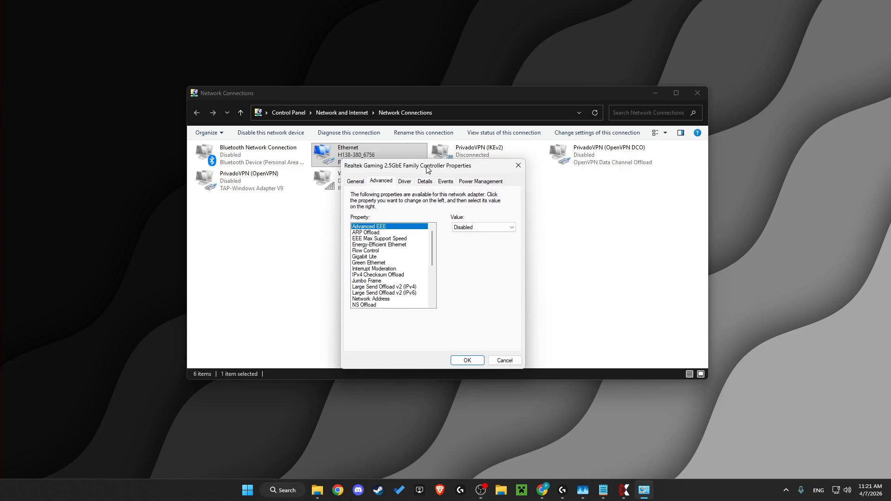
pyautogui.click(361, 233)
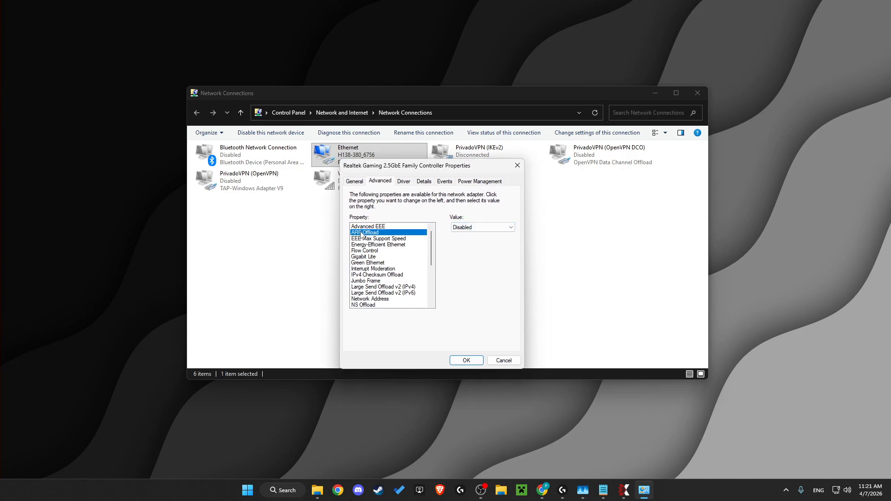
pyautogui.click(378, 239)
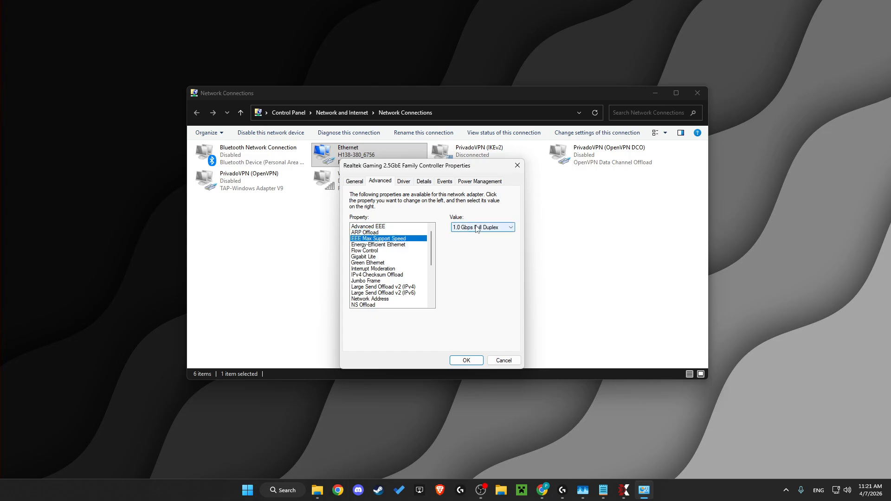
pyautogui.click(367, 246)
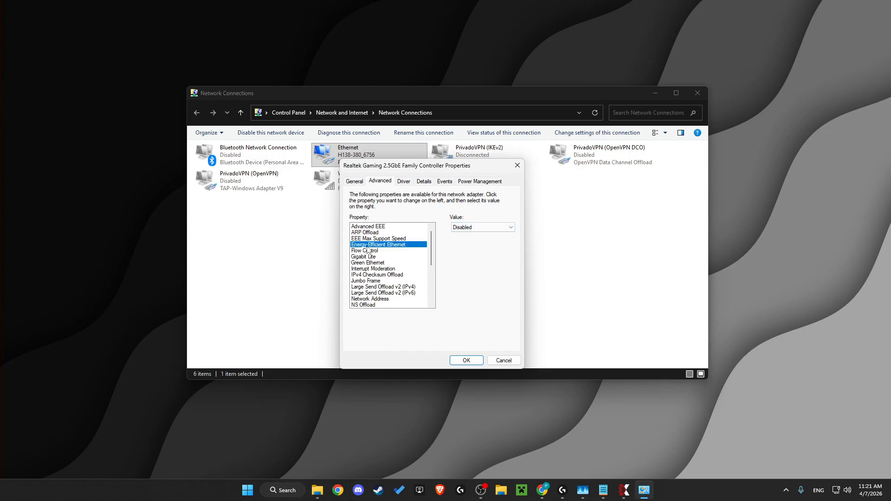
pyautogui.click(365, 251)
pyautogui.click(363, 257)
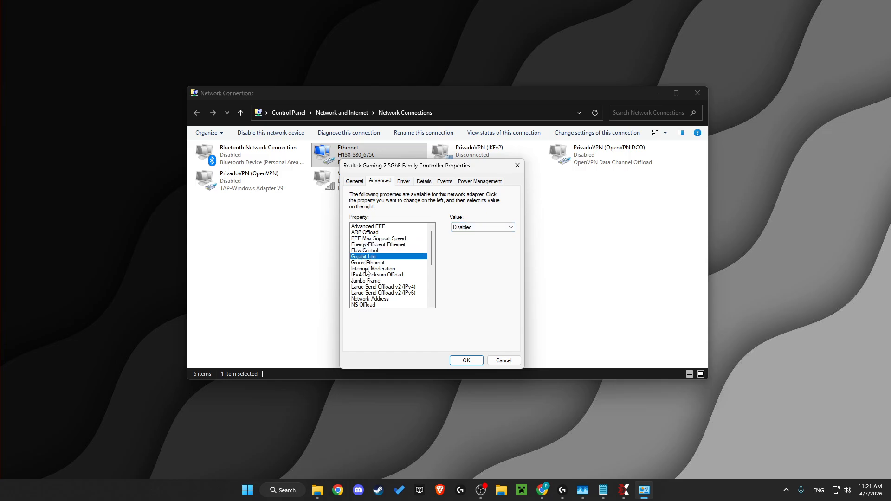
pyautogui.click(364, 269)
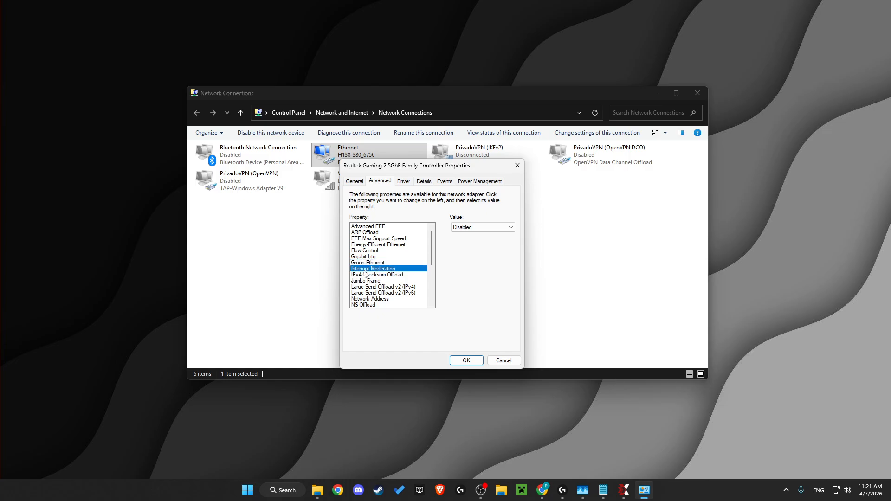
pyautogui.click(363, 276)
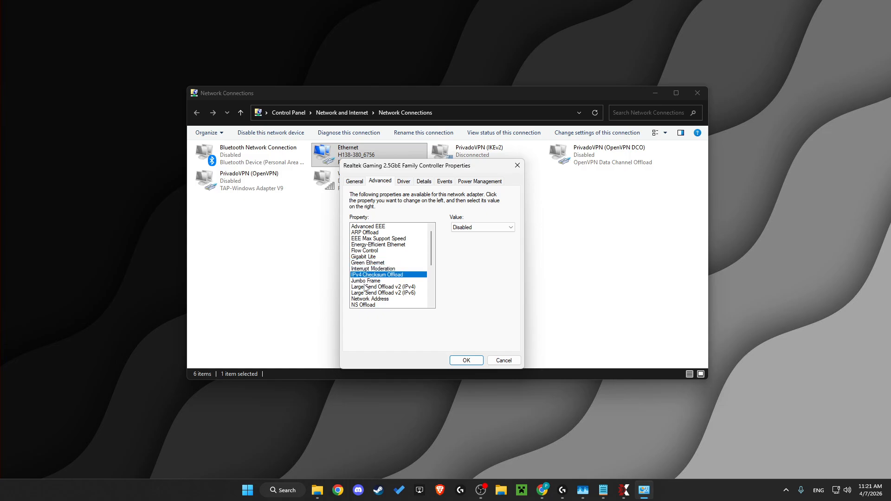
pyautogui.click(365, 281)
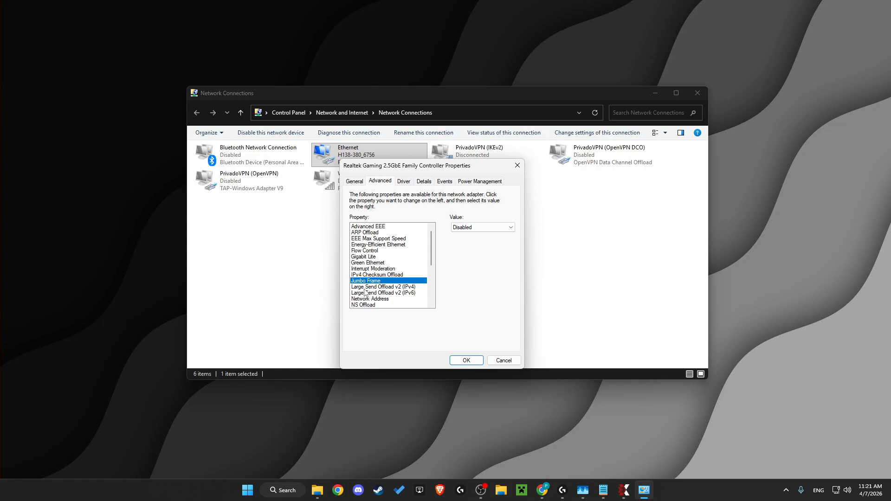
pyautogui.click(365, 287)
pyautogui.click(392, 299)
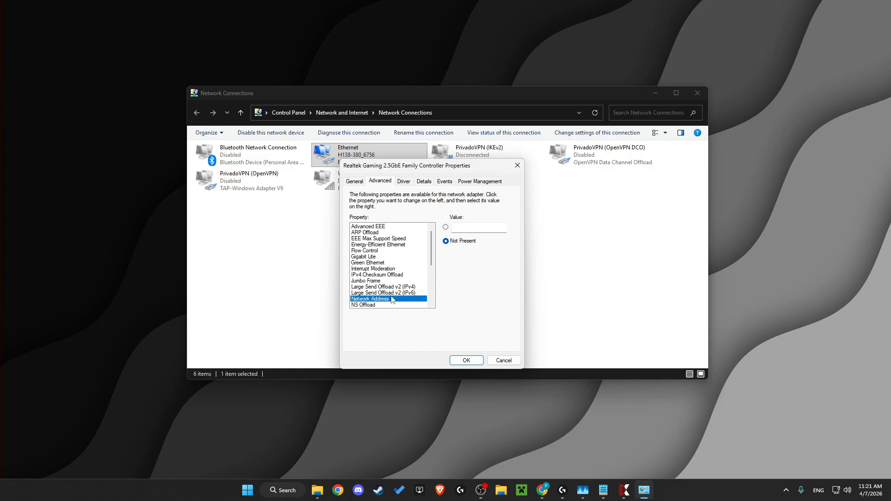
pyautogui.click(388, 292)
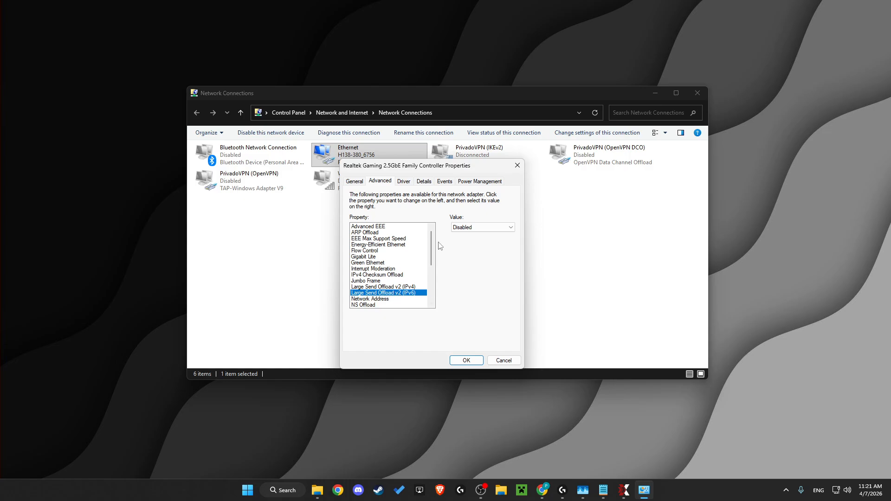
# - Check the adapter's Network Address, NS Offload and Power Saving Mode properties
pyautogui.scroll(-3, 431, 250)
pyautogui.press('Down')
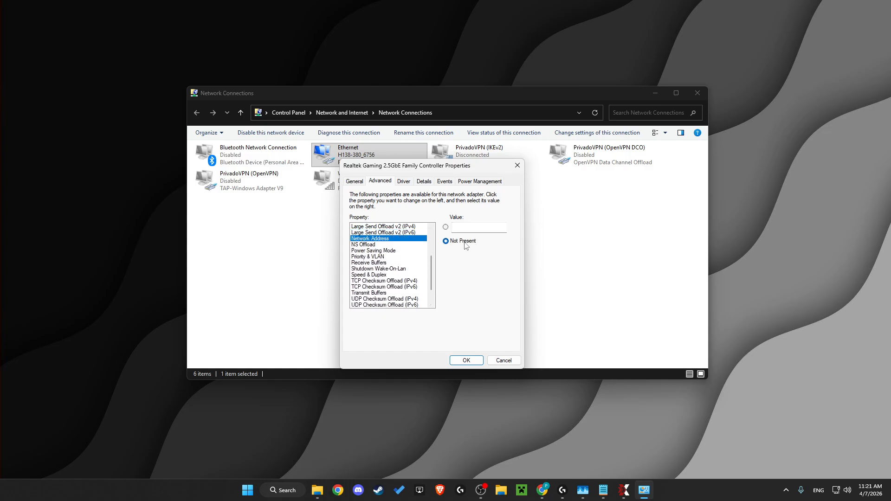
pyautogui.click(369, 245)
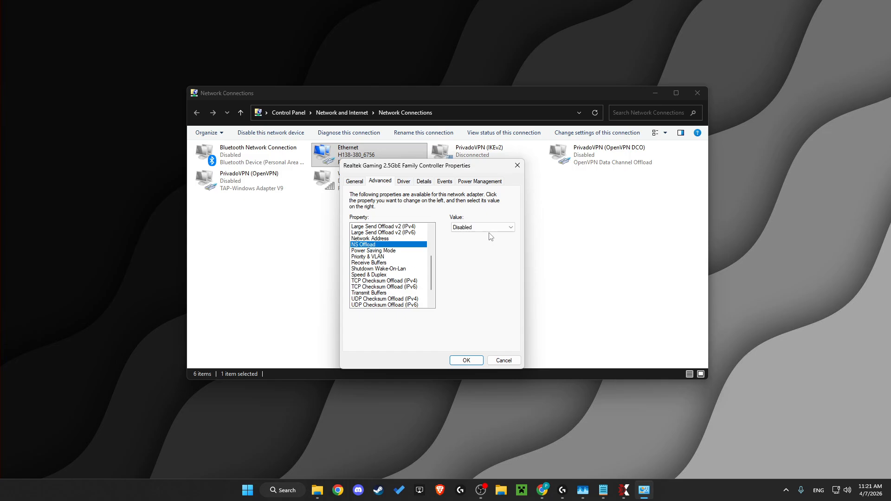
pyautogui.click(372, 251)
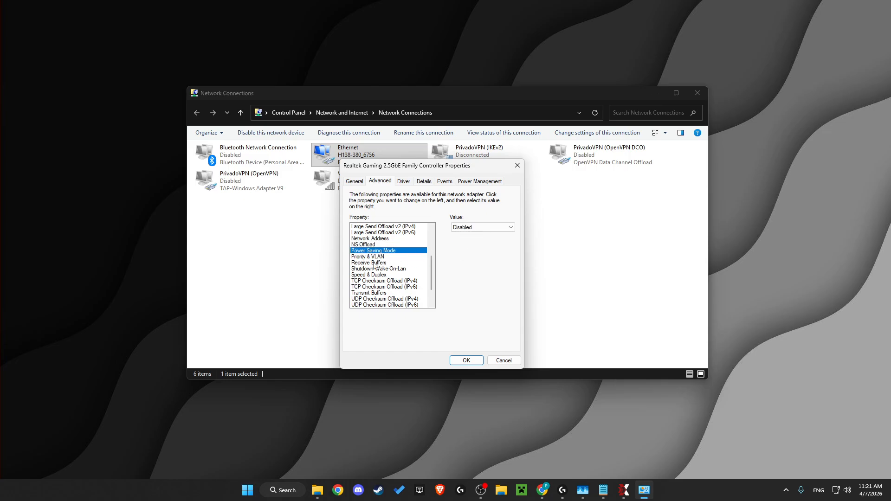
# - Set the adapter's Priority & VLAN property to Priority & VLAN Enabled
pyautogui.click(365, 257)
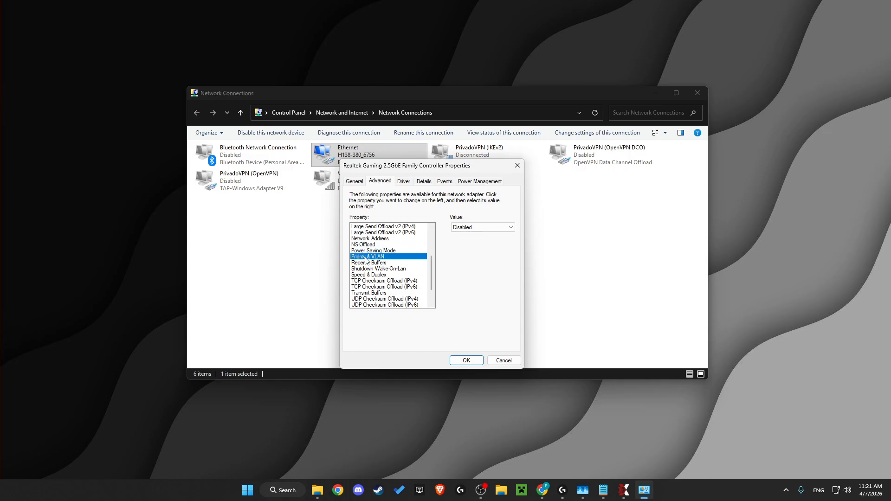
pyautogui.click(467, 228)
pyautogui.click(455, 287)
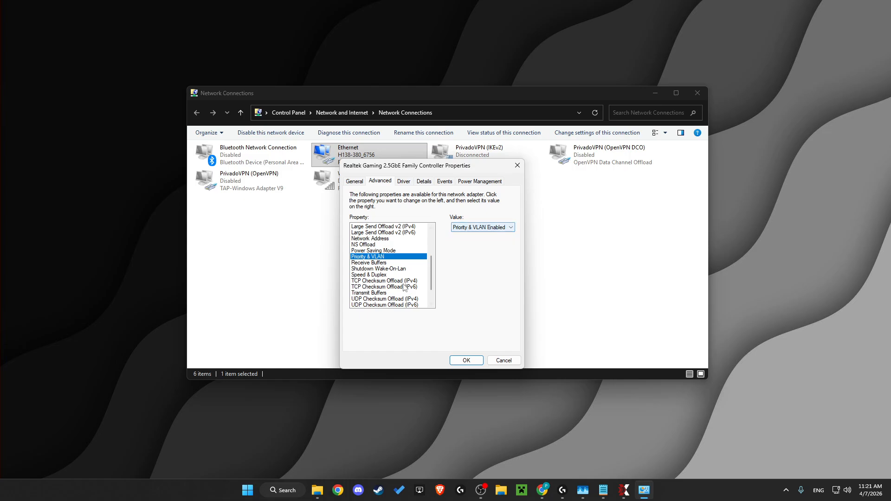
# - Check the adapter's Receive Buffers and Shutdown Wake-On-Lan properties and the available Speed & Duplex options
pyautogui.click(366, 263)
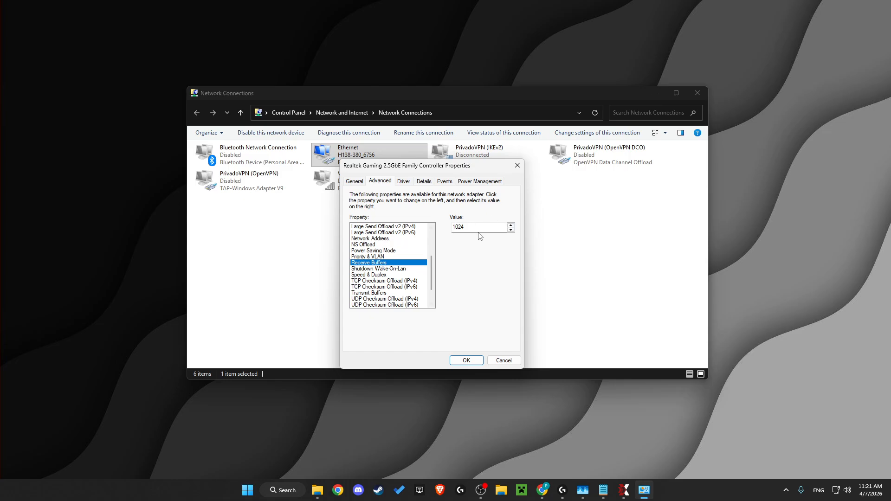
pyautogui.click(367, 269)
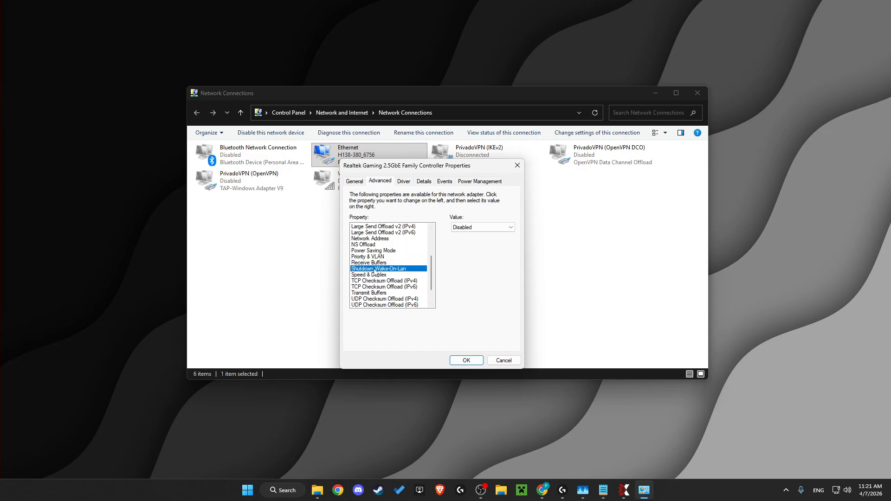
pyautogui.click(375, 275)
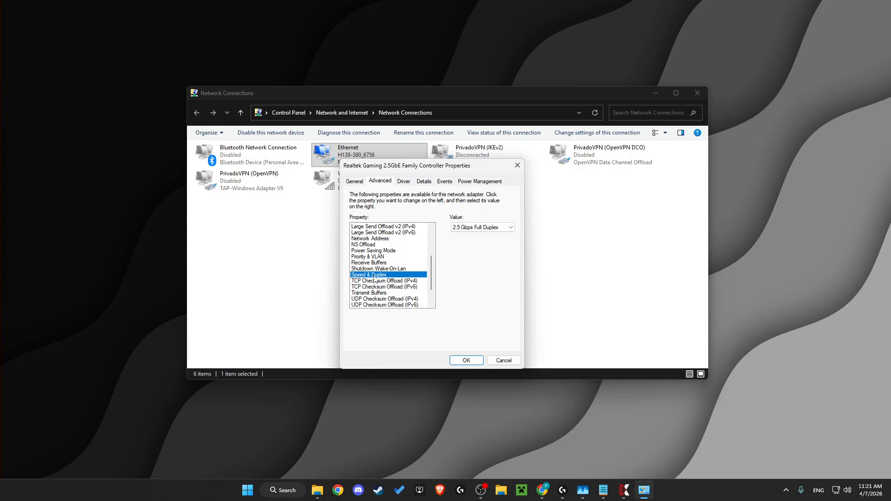
pyautogui.click(473, 228)
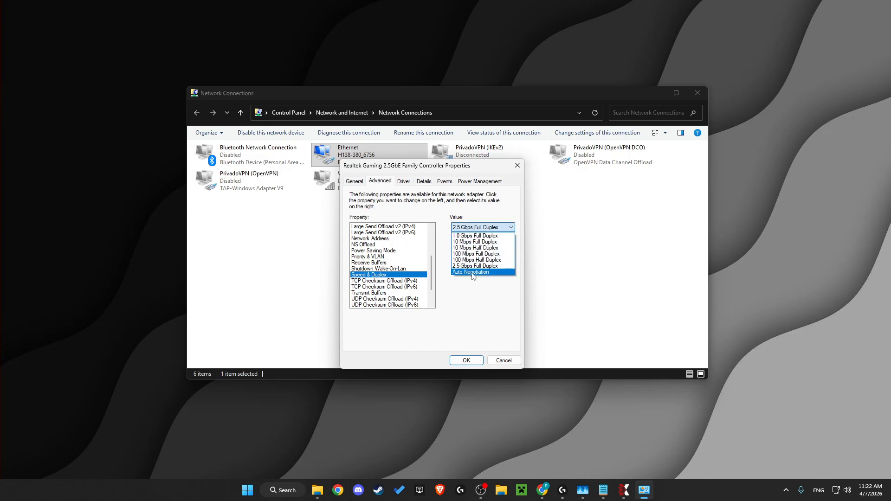
pyautogui.click(470, 297)
# - Check the adapter's TCP Checksum Offload (IPv4), TCP Checksum Offload (IPv6) and Transmit Buffers properties
pyautogui.click(382, 282)
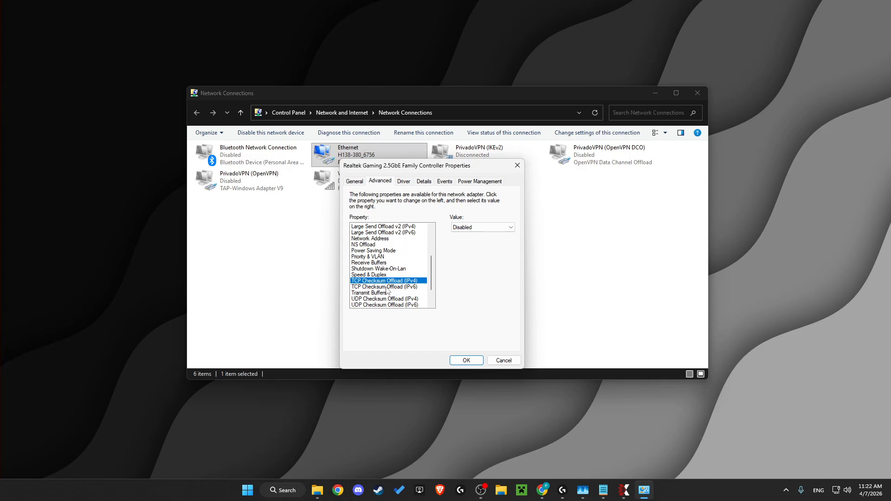
pyautogui.click(402, 287)
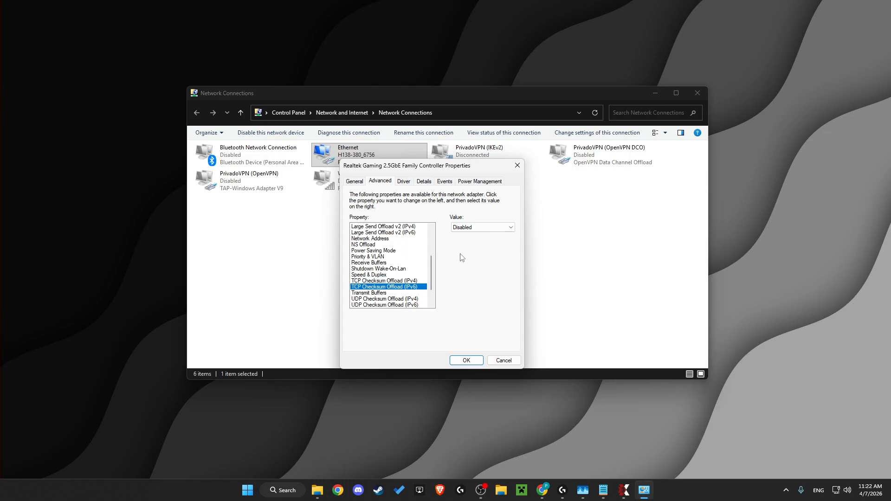
pyautogui.click(378, 293)
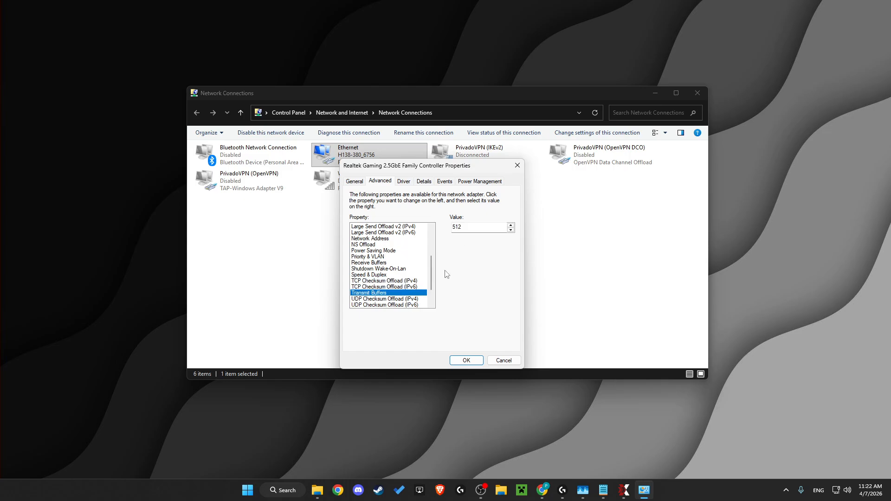
pyautogui.moveTo(431, 277); pyautogui.dragTo(428, 288)
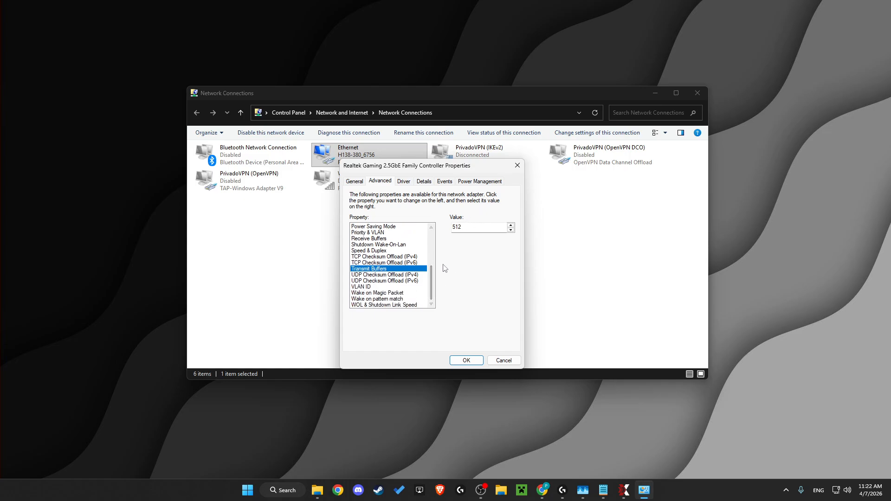
# - Review the adapter's advanced properties from UDP Checksum Offload (IPv4) through WOL & Shutdown Link Speed, and accept the adapter configuration
pyautogui.click(363, 275)
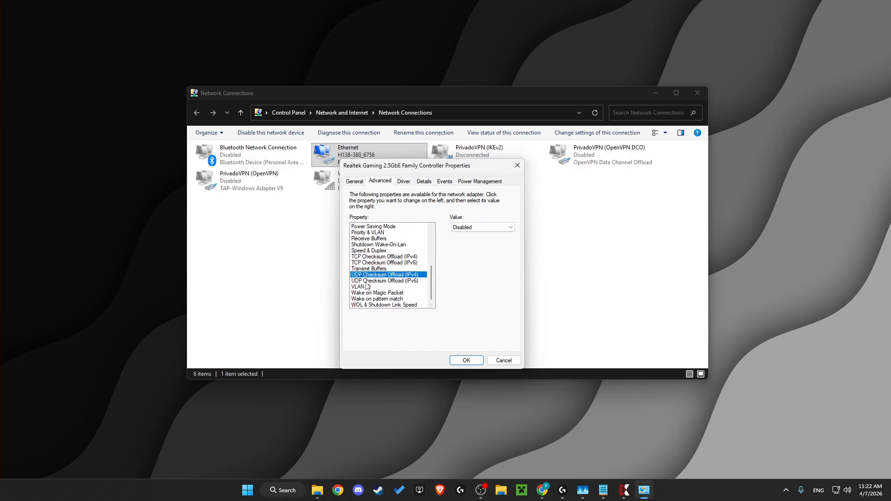
pyautogui.click(391, 282)
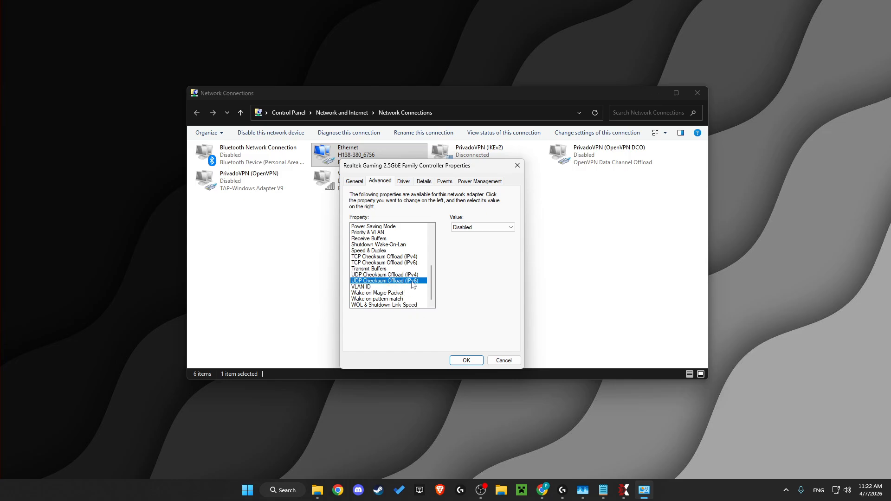
pyautogui.click(363, 287)
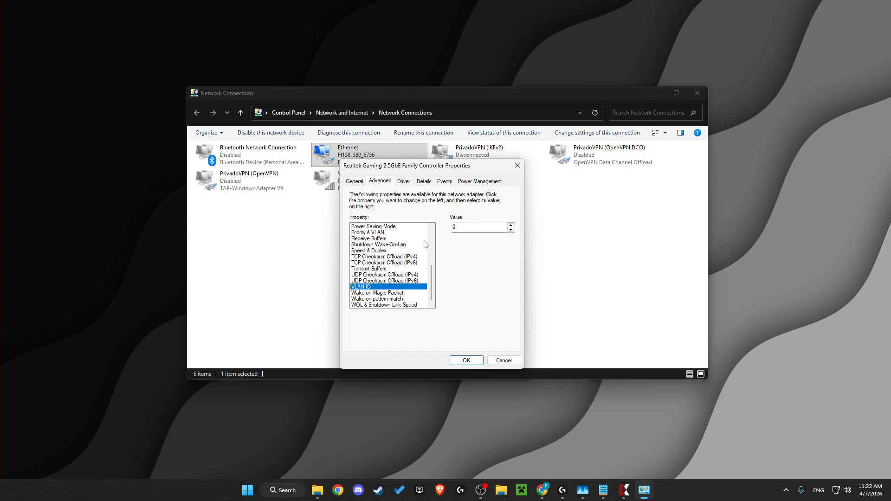
pyautogui.click(369, 298)
pyautogui.click(370, 294)
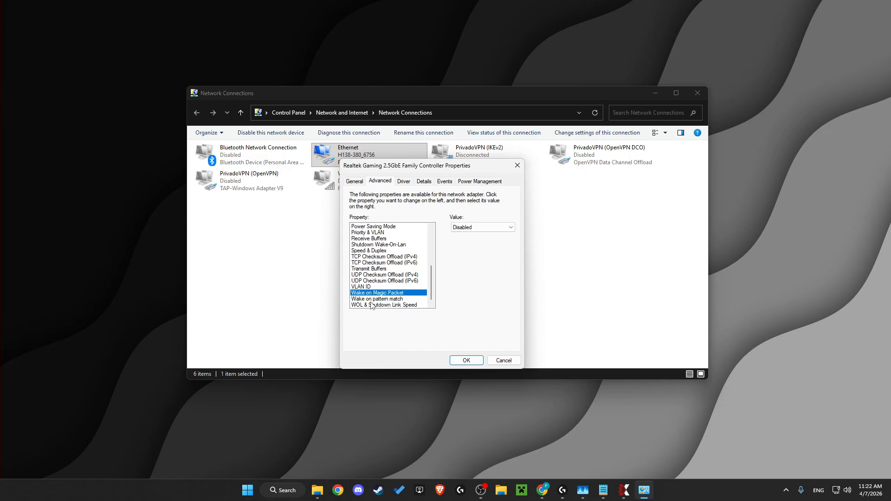
pyautogui.click(371, 300)
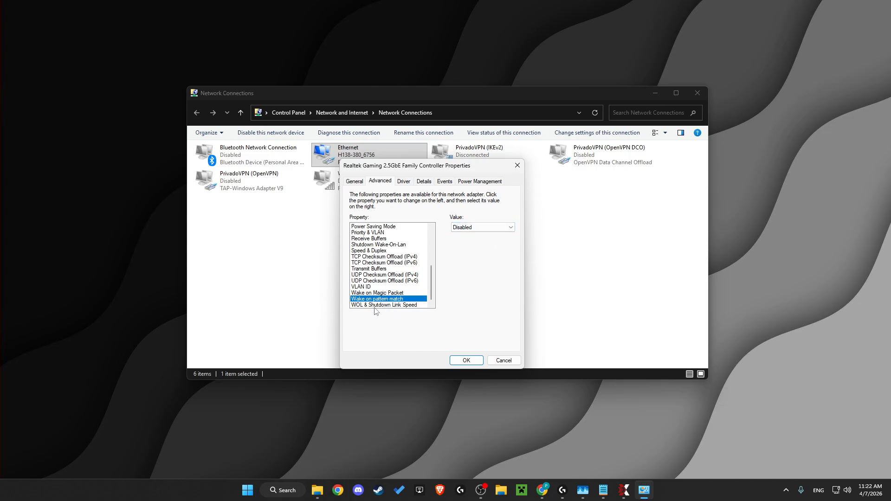
pyautogui.click(374, 305)
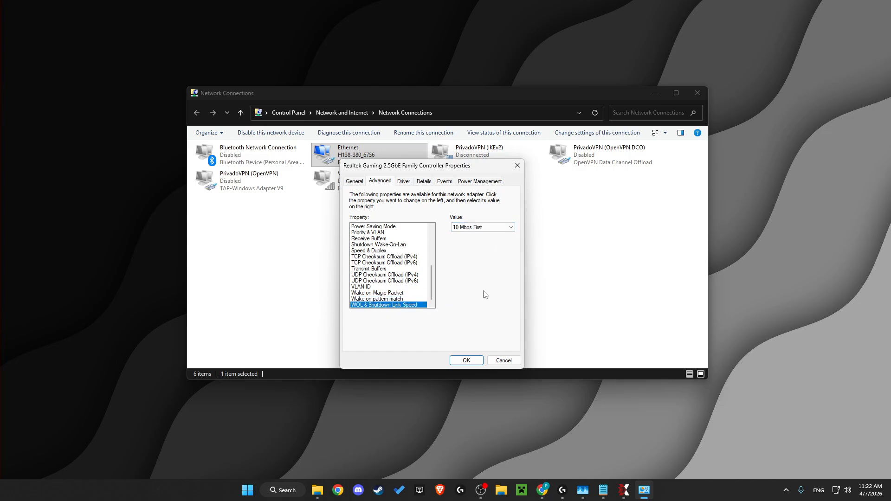
pyautogui.click(463, 360)
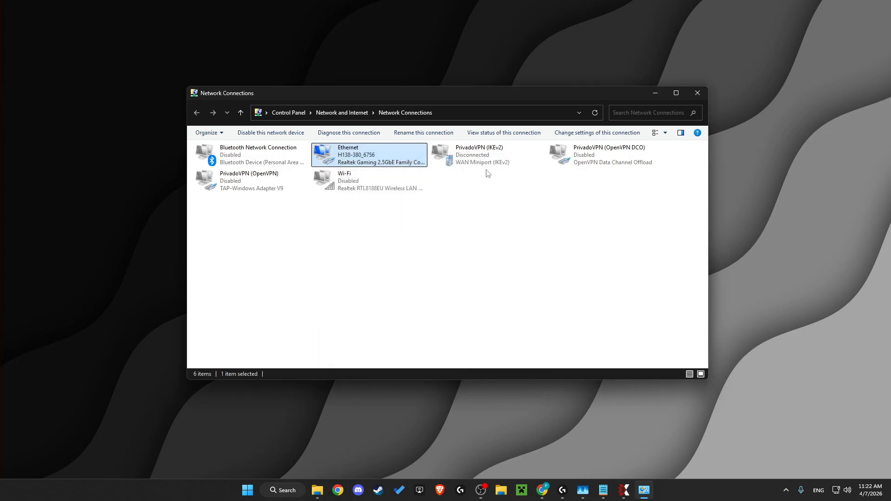
# - Open the Internet Protocol Version 4 (TCP/IPv4) properties of the Ethernet connection
pyautogui.rightClick(339, 159)
pyautogui.click(358, 254)
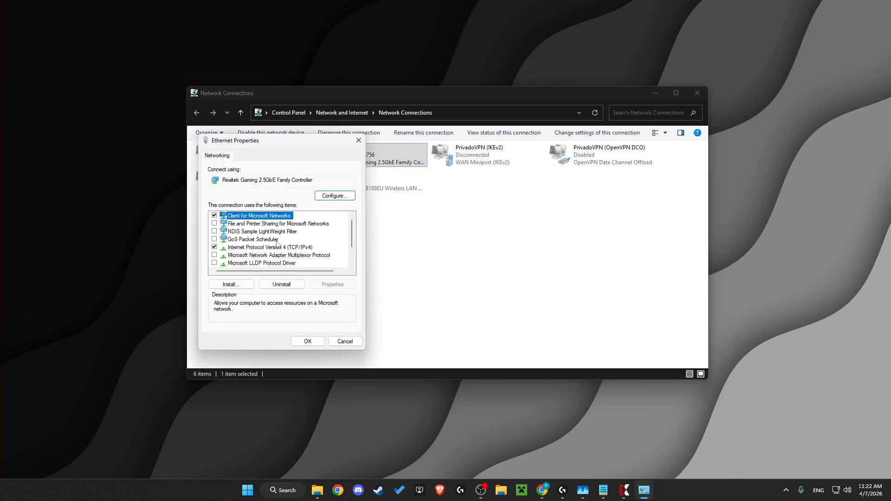
pyautogui.doubleClick(268, 248)
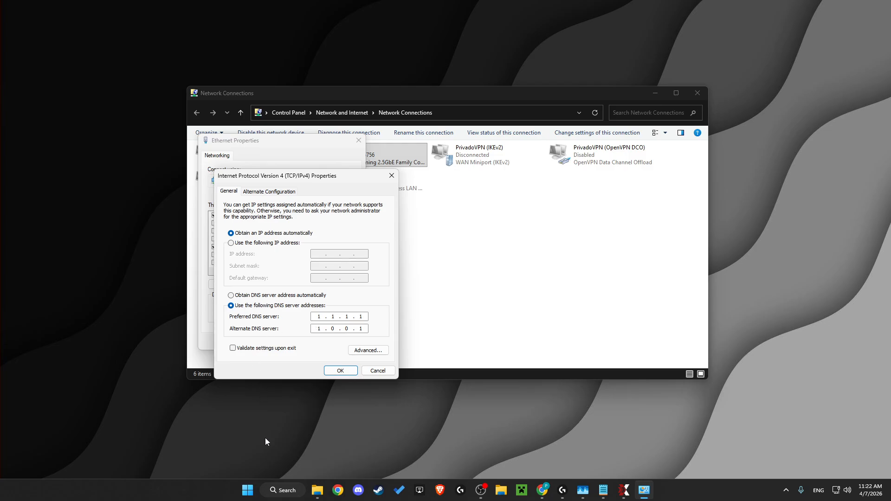
# - Open Command Prompt as administrator and place its window beside the IPv4 properties dialog
pyautogui.click(277, 490)
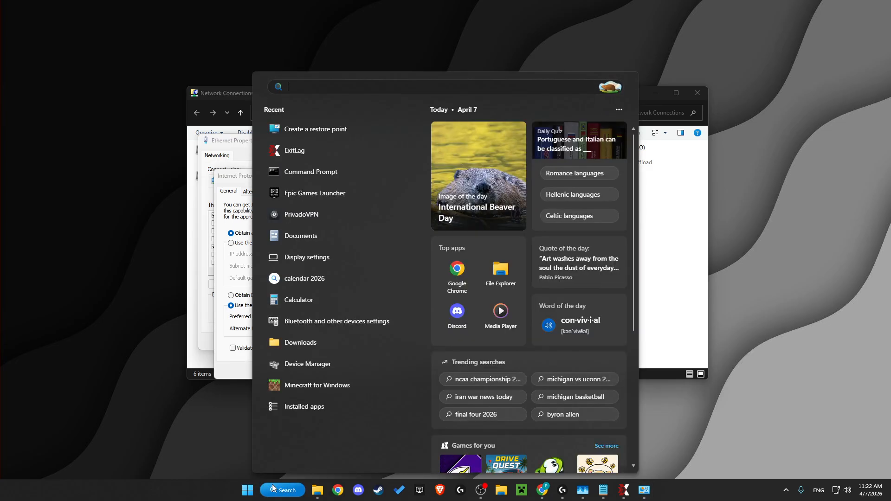
pyautogui.write('cmd')
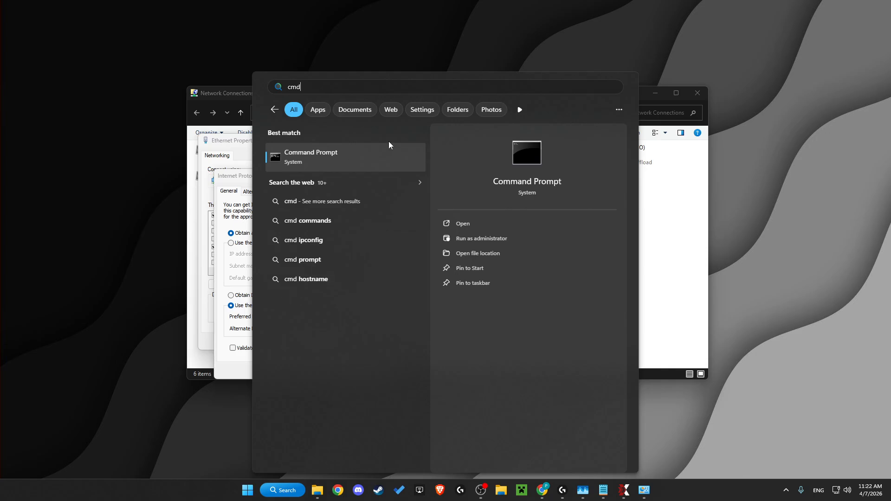
pyautogui.click(469, 239)
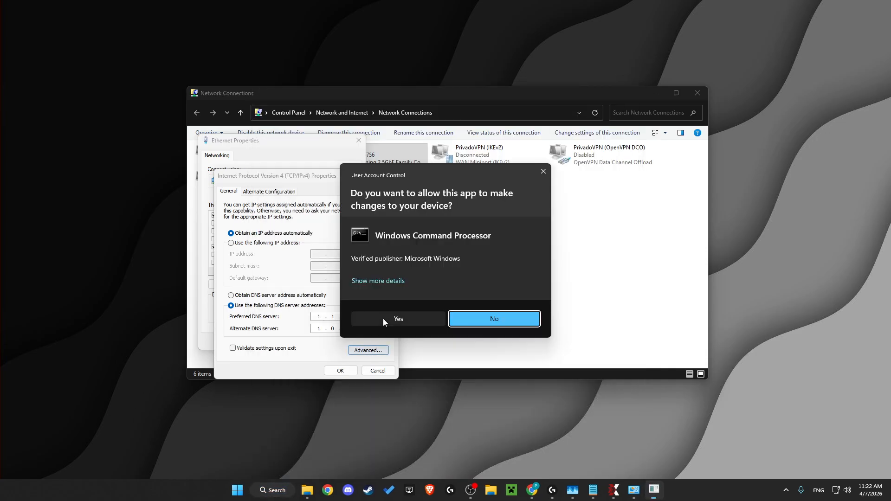
pyautogui.click(383, 318)
pyautogui.moveTo(221, 22); pyautogui.dragTo(613, 158)
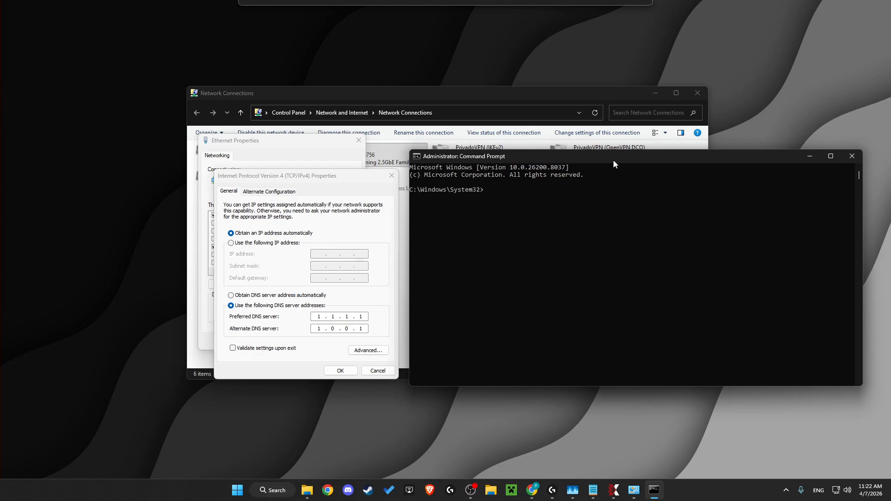
# - Ping the preferred DNS server 1.1.1.1 and highlight the packet loss and average time in its statistics
pyautogui.click(486, 191)
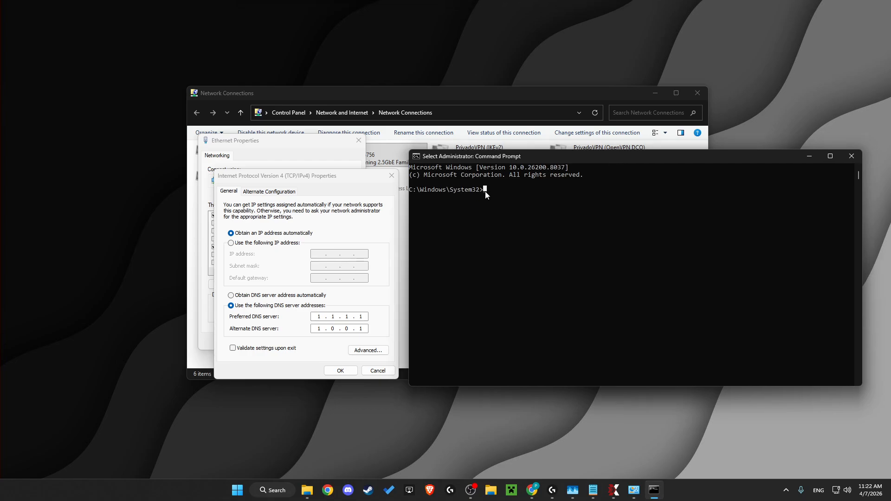
pyautogui.write('ping 1.1.1.1')
pyautogui.press('Return')
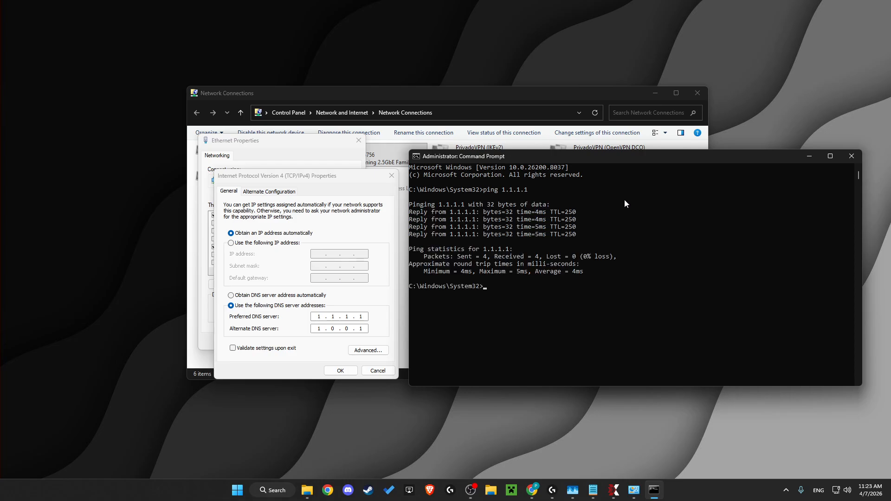
pyautogui.moveTo(535, 273); pyautogui.dragTo(605, 259)
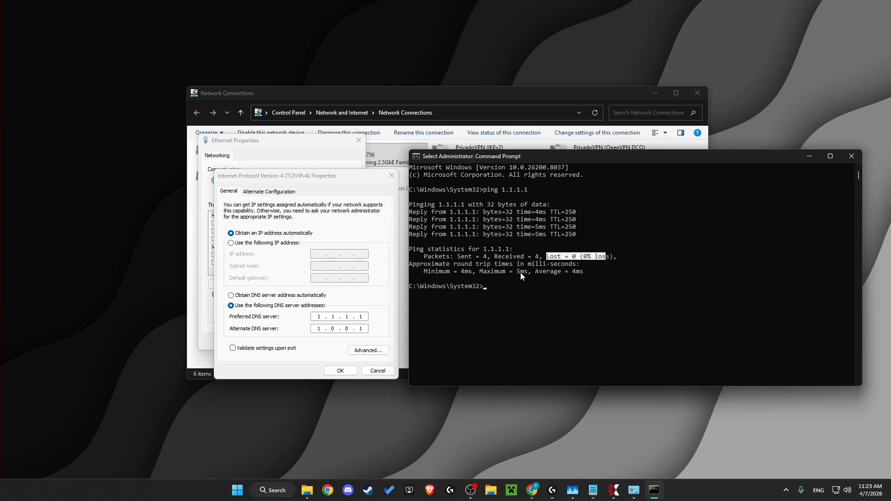
pyautogui.moveTo(535, 272); pyautogui.dragTo(588, 277)
# - Ping the alternate DNS server 1.0.0.1 and examine its packet loss and response time
pyautogui.click(489, 288)
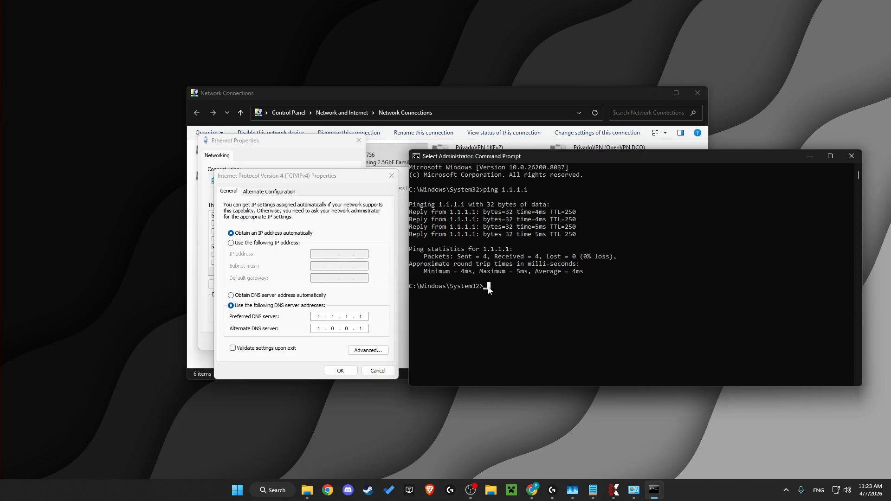
pyautogui.click(486, 287)
pyautogui.write('ping 1.0.0.1')
pyautogui.press('Return')
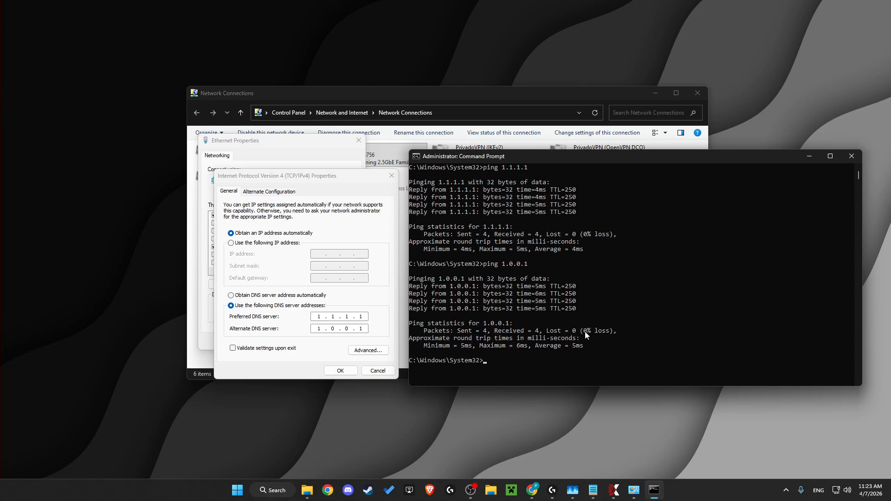
pyautogui.scroll(-3, 519, 294)
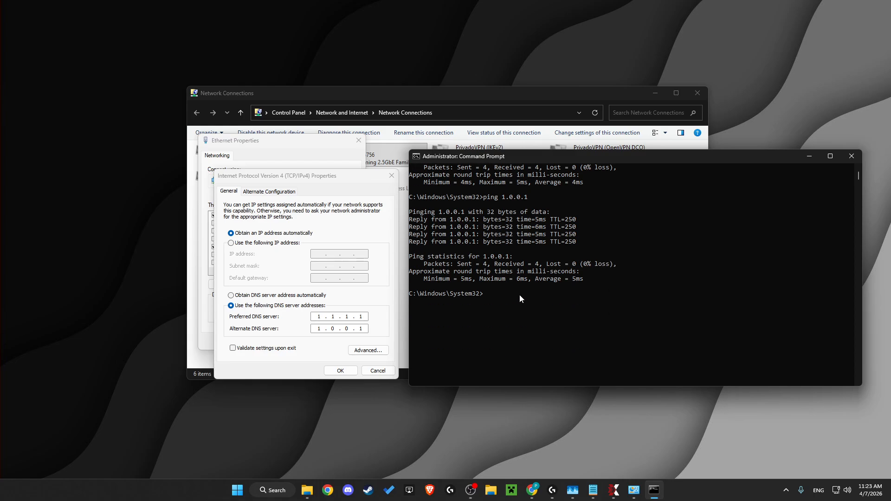
# - Ping Google's DNS servers 8.8.8.8 and 8.8.4.4 to compare their response times
pyautogui.click(485, 295)
pyautogui.write('ping 8.8.8.8')
pyautogui.press('Return')
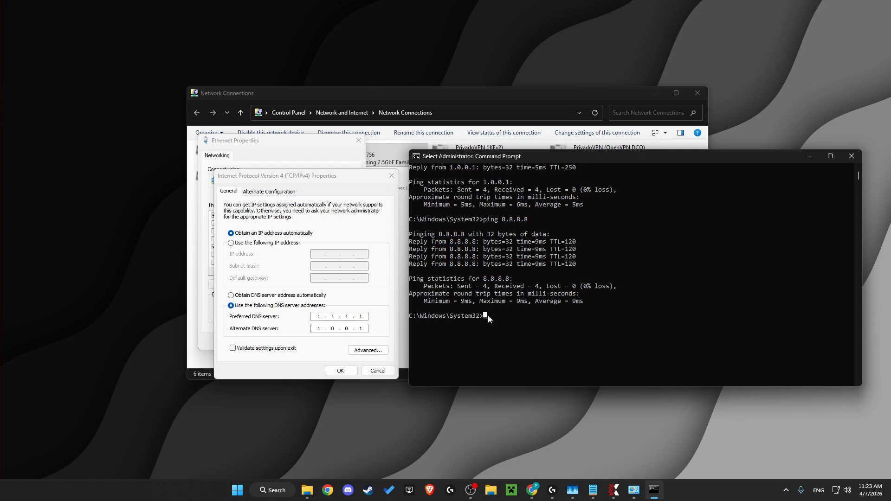
pyautogui.write('ping 8.8.4.4')
pyautogui.press('Return')
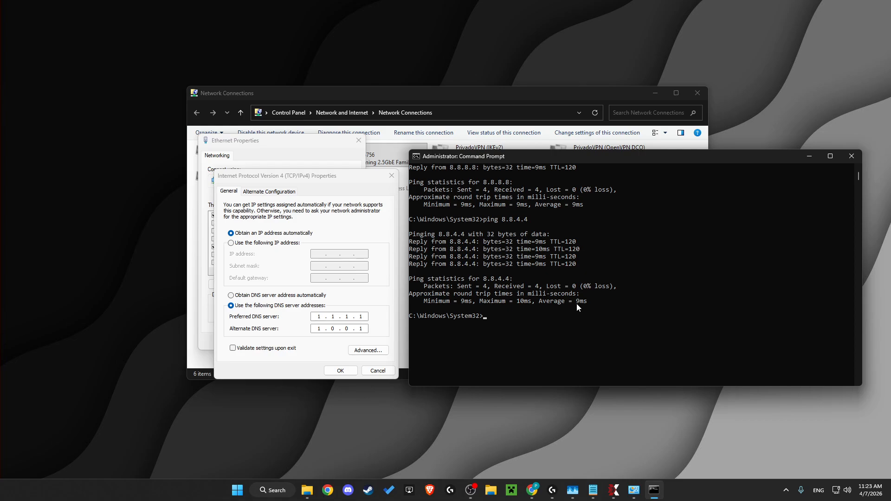
pyautogui.scroll(4, 576, 303)
# - Accept the IPv4 settings with DNS servers 1.1.1.1 and 1.0.0.1, and close the Ethernet properties, Network Connections and Command Prompt
pyautogui.click(323, 305)
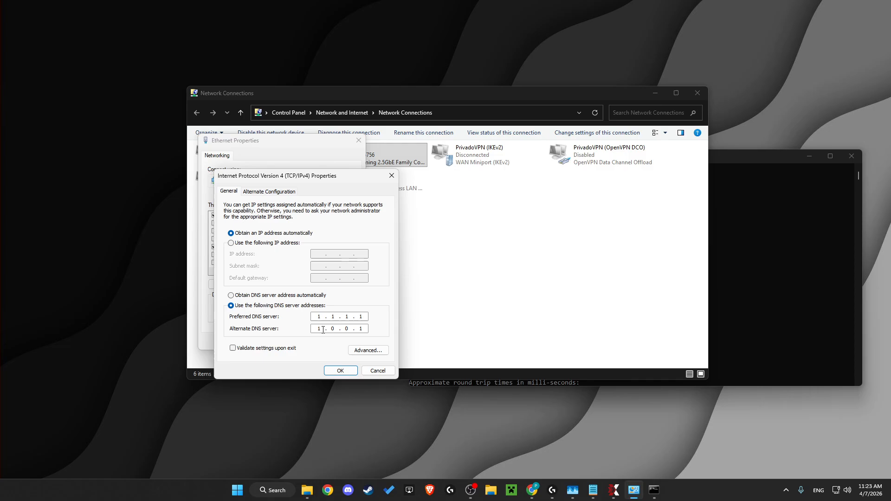
pyautogui.click(342, 370)
pyautogui.click(308, 341)
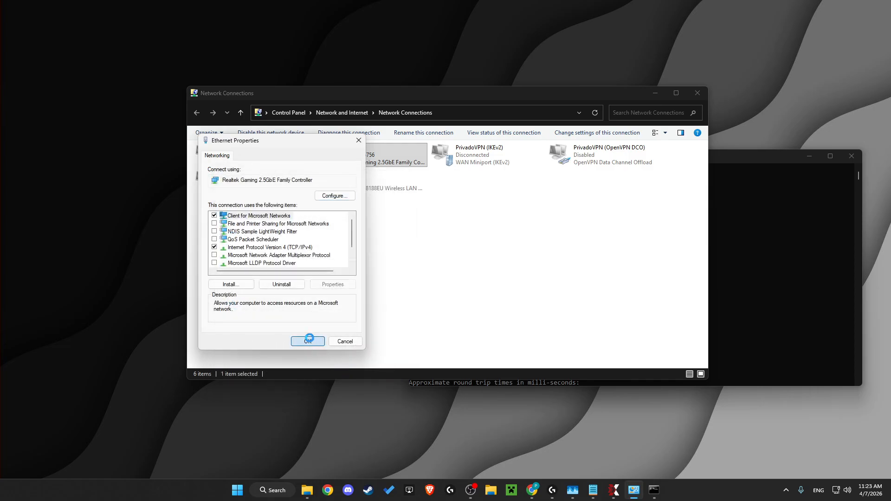
pyautogui.click(697, 93)
pyautogui.click(849, 157)
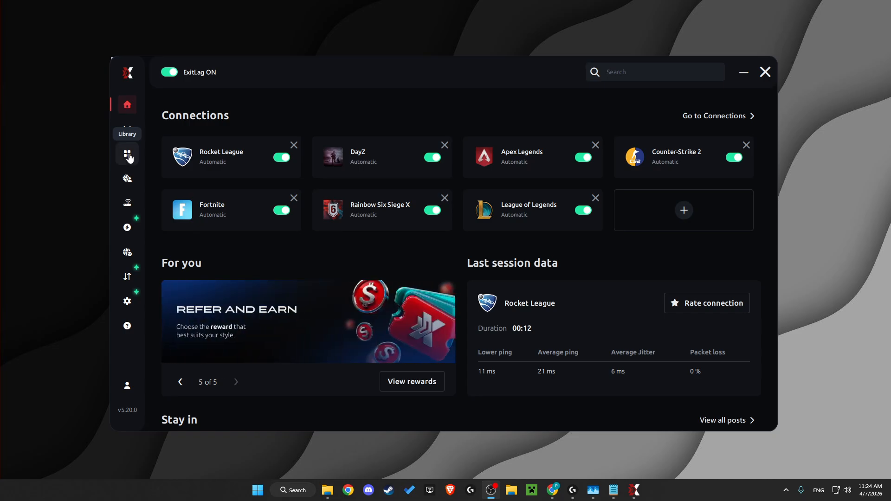
# - In ExitLag, search for Minecraft from the game library and open its route page
pyautogui.click(129, 158)
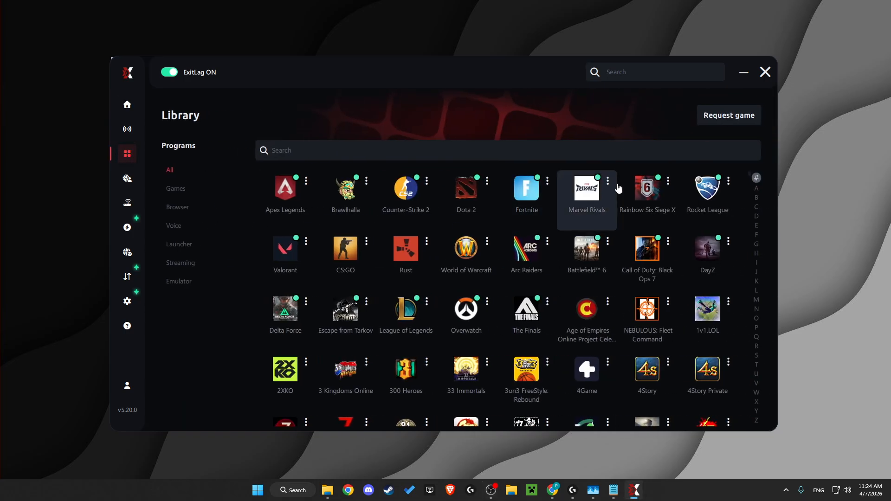
pyautogui.write('minec')
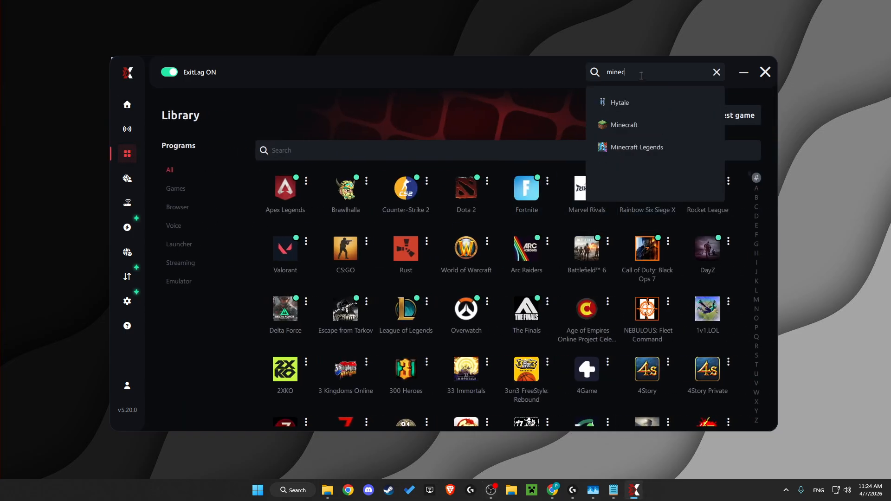
pyautogui.click(621, 128)
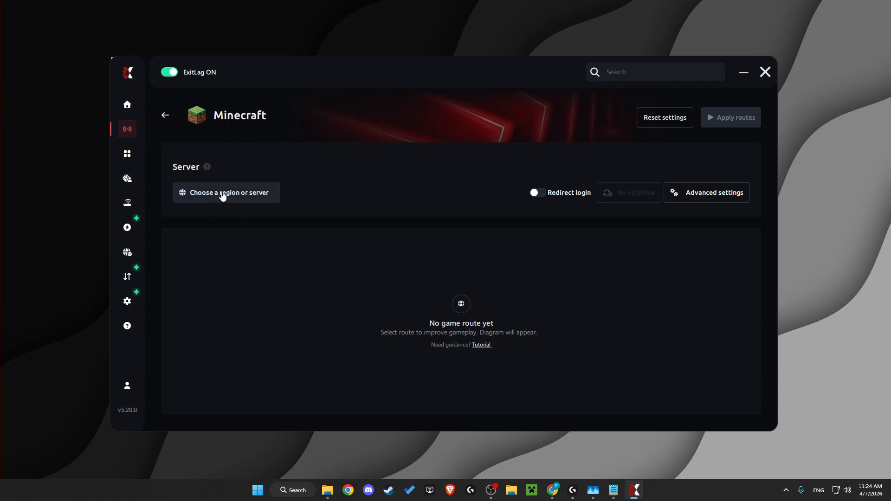
# - Choose Europe with automatic server selection for Minecraft and apply the routes
pyautogui.click(213, 201)
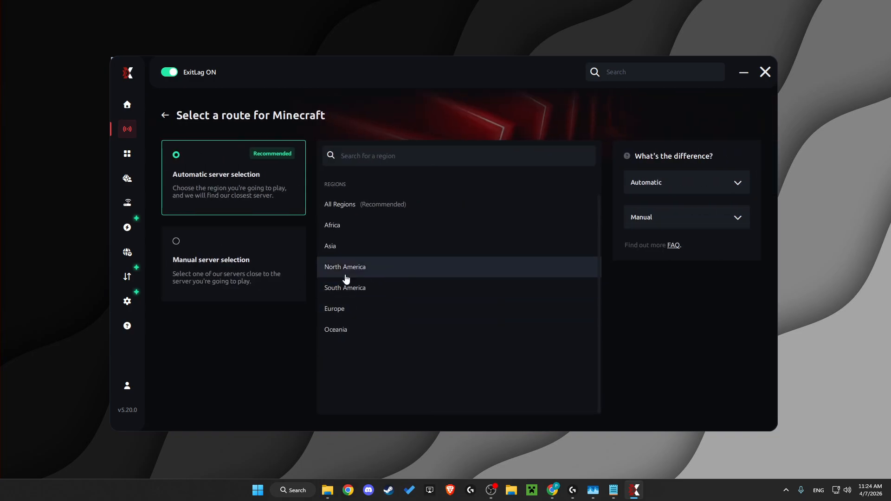
pyautogui.click(342, 314)
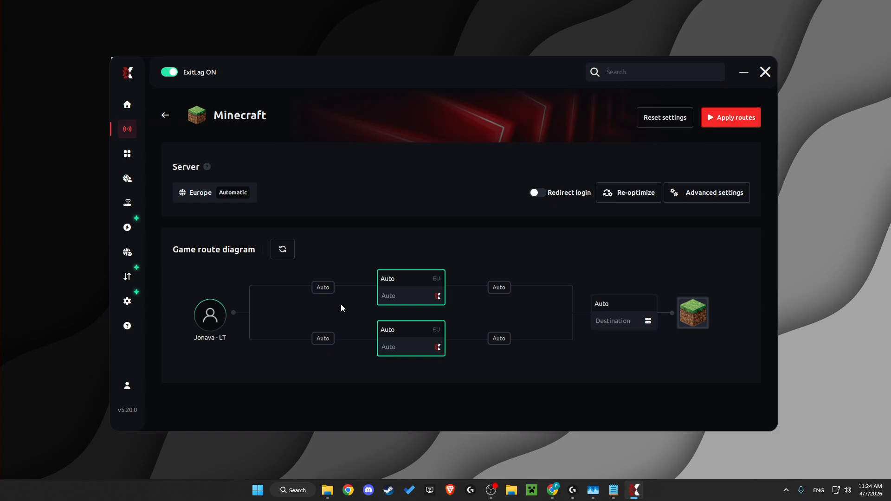
pyautogui.click(726, 119)
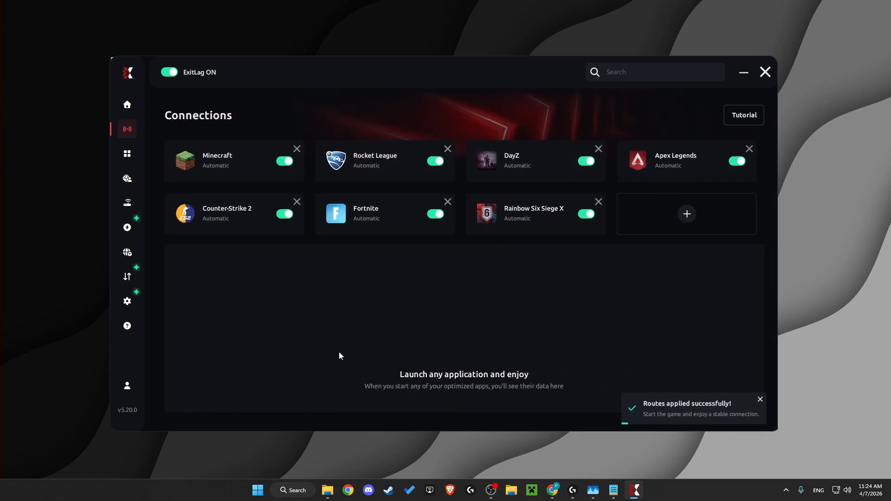